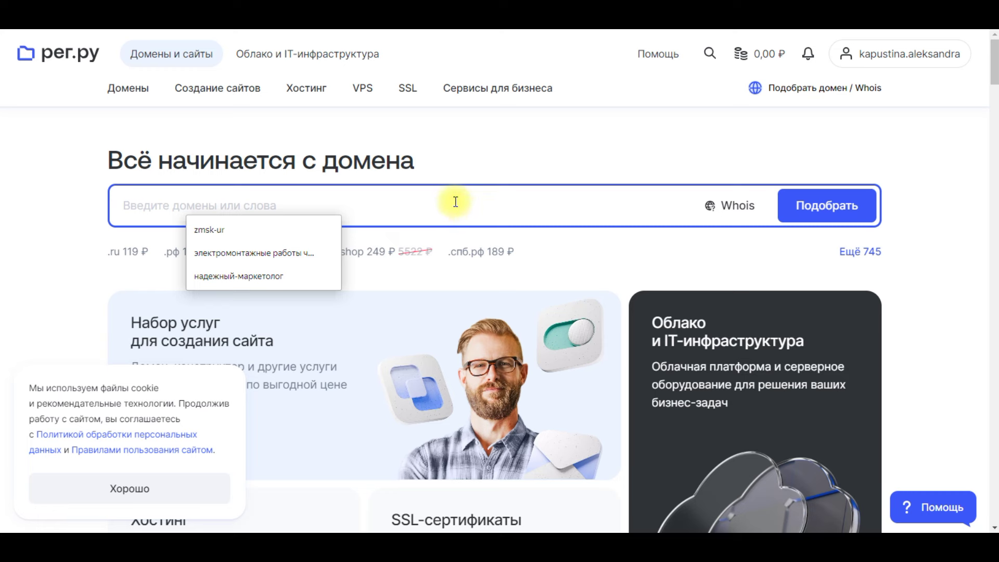
Step: Search for the domain аренда-тамбов, add аренда-тамбов.рф to the order and proceed to its checkout
type("аренда-")
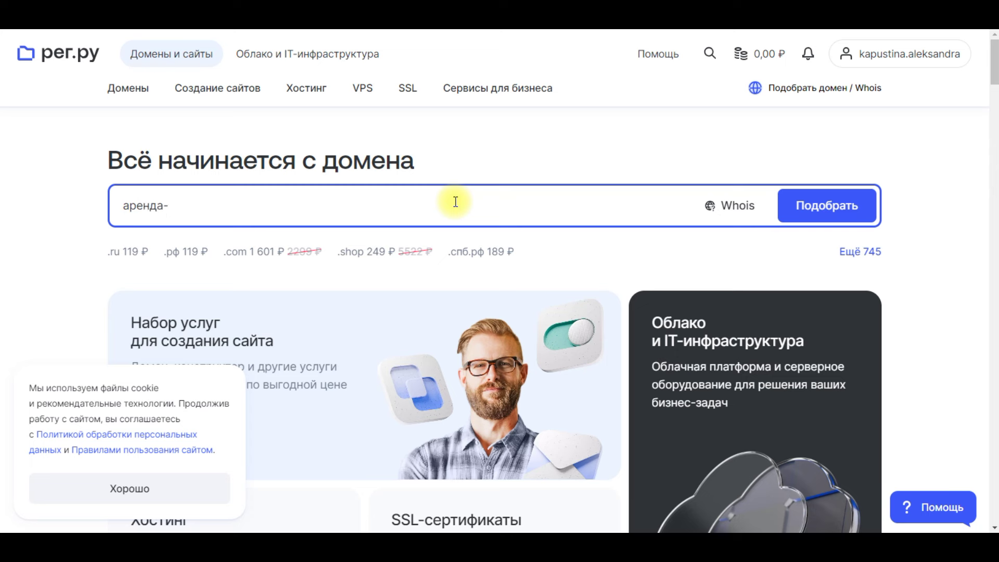
type("тамбов")
left_click(829, 200)
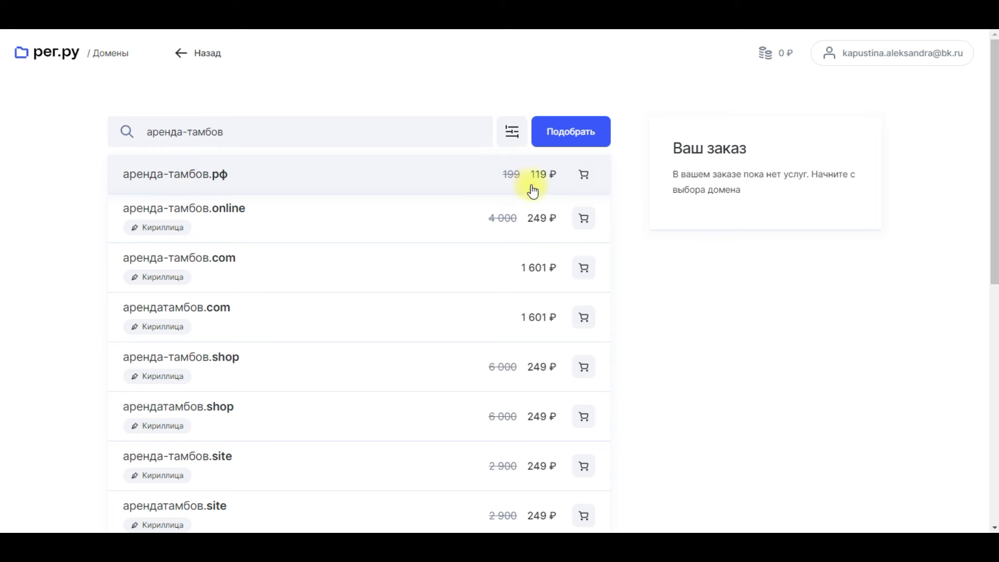
left_click(584, 176)
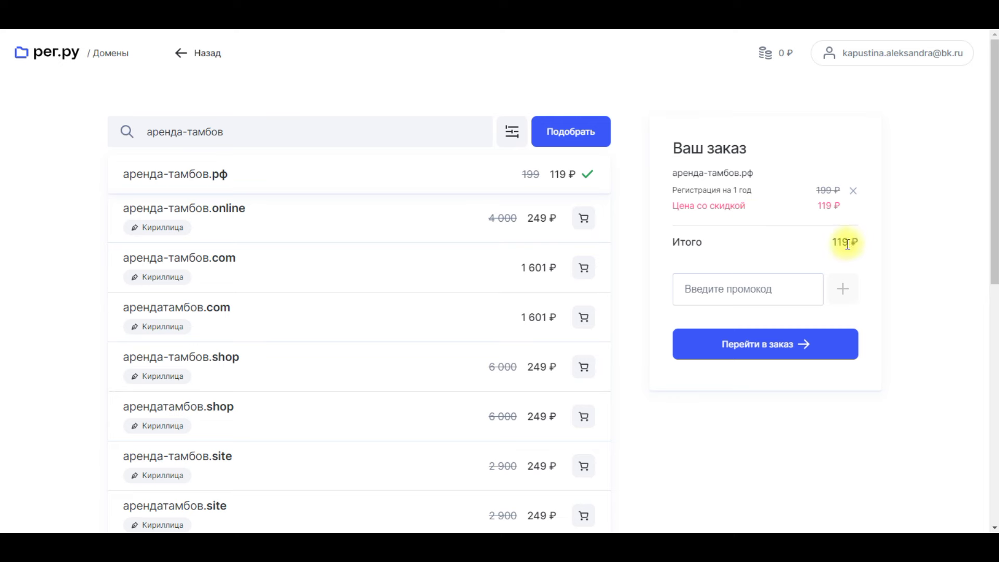
left_click(768, 344)
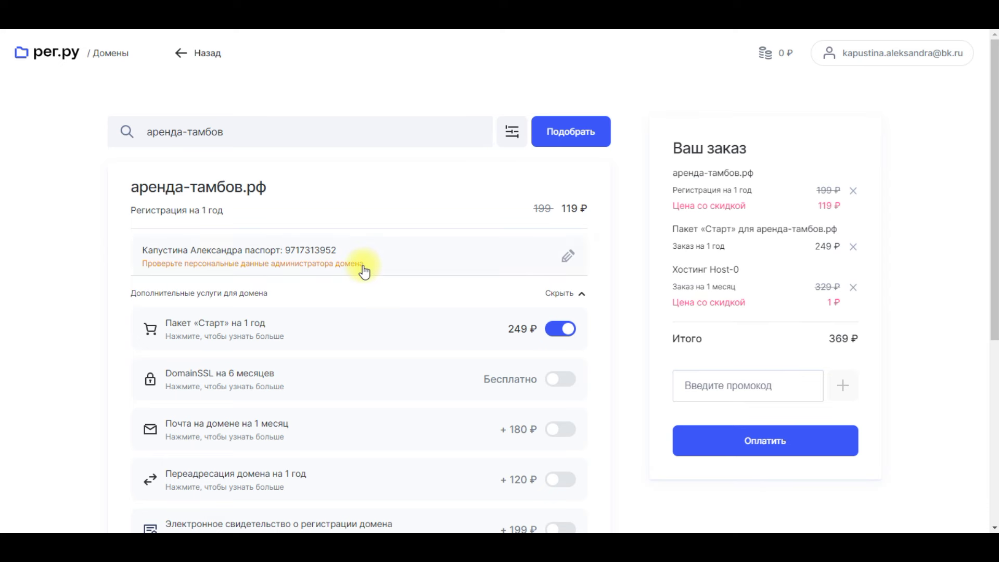
Step: Remove the Host-0 hosting and the «Старт» package from the order, keeping only the one-year domain registration
scroll(364, 270, "down", 1)
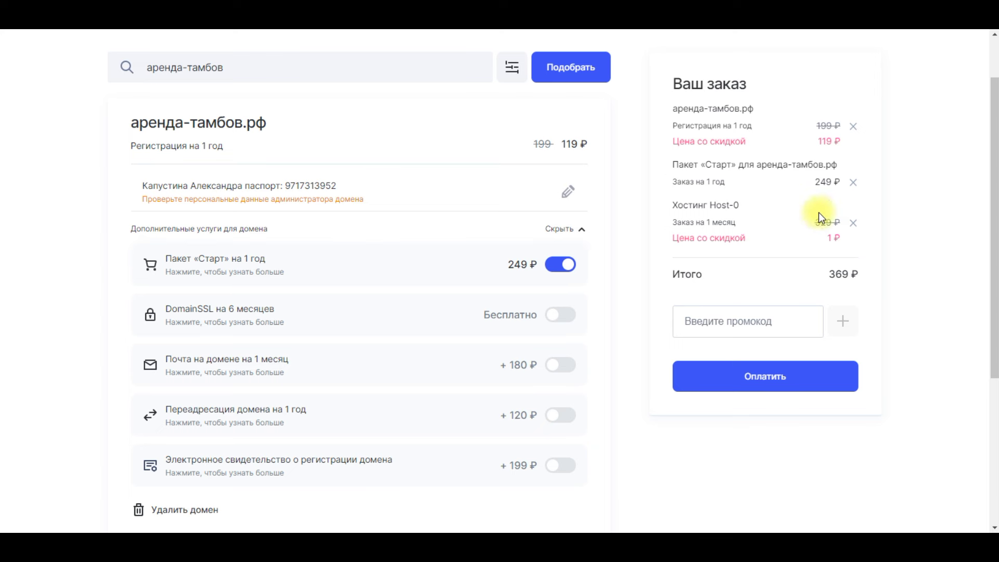
left_click(853, 224)
left_click(854, 182)
left_click(853, 179)
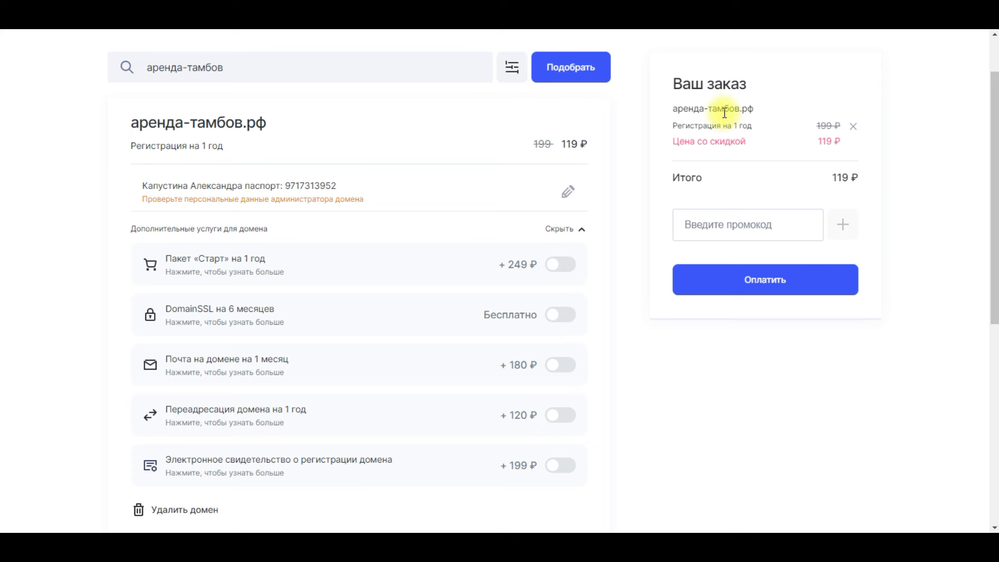
mouse_move(766, 113)
left_mouse_down()
mouse_move(667, 108)
mouse_move(707, 128)
mouse_move(752, 128)
left_mouse_up()
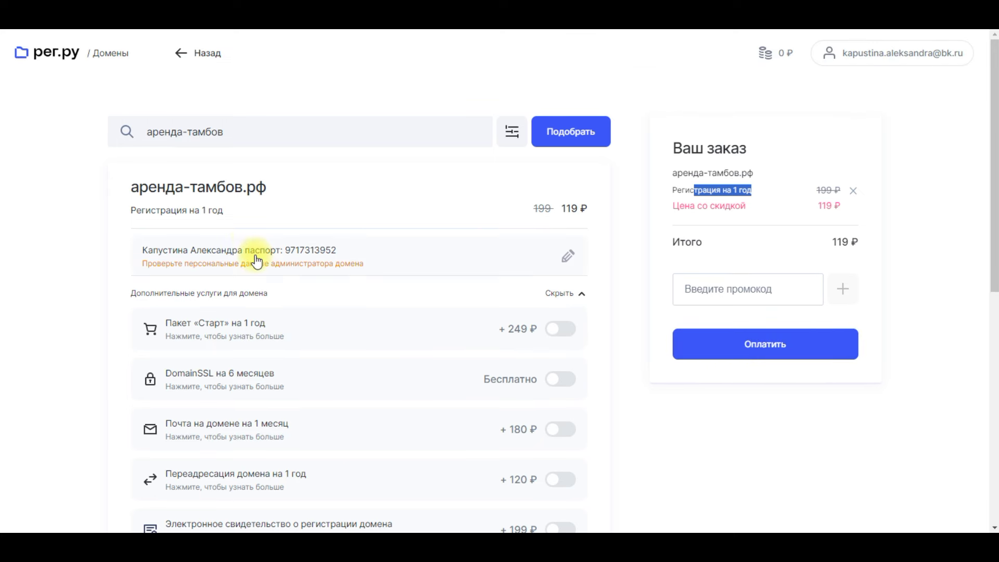
Step: Leave the checkout and abort the domain order, returning to the home page
left_click(190, 53)
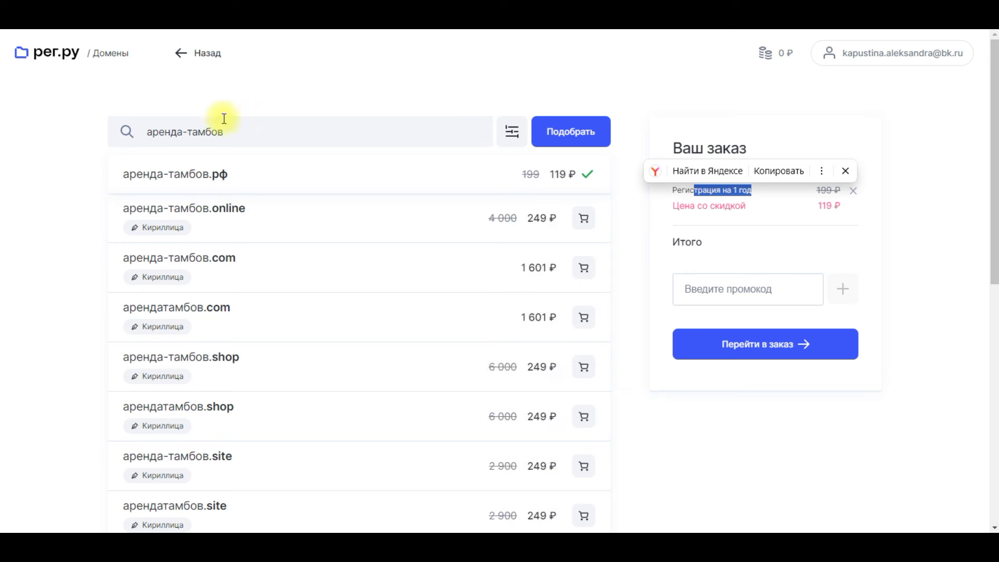
left_click(197, 60)
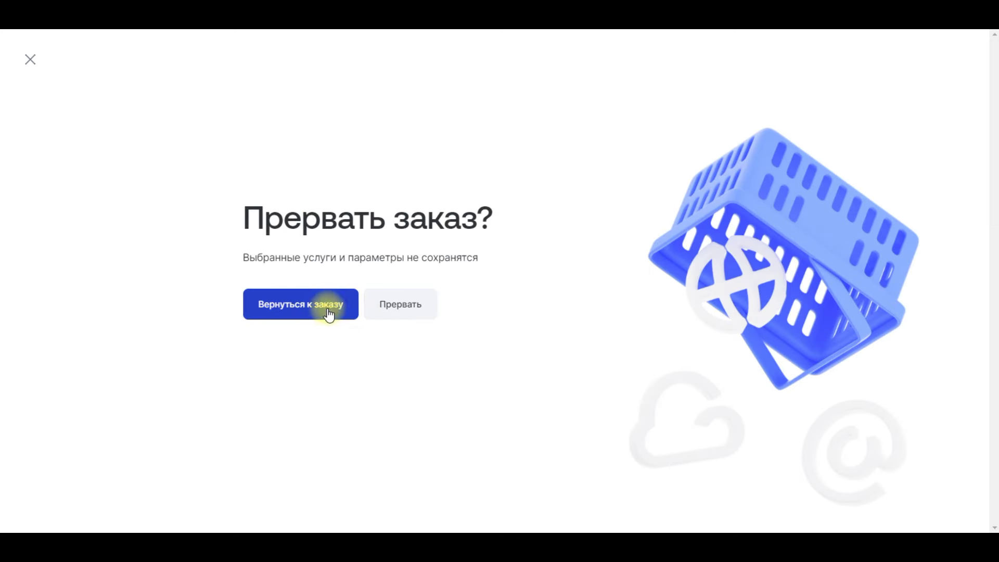
left_click(379, 312)
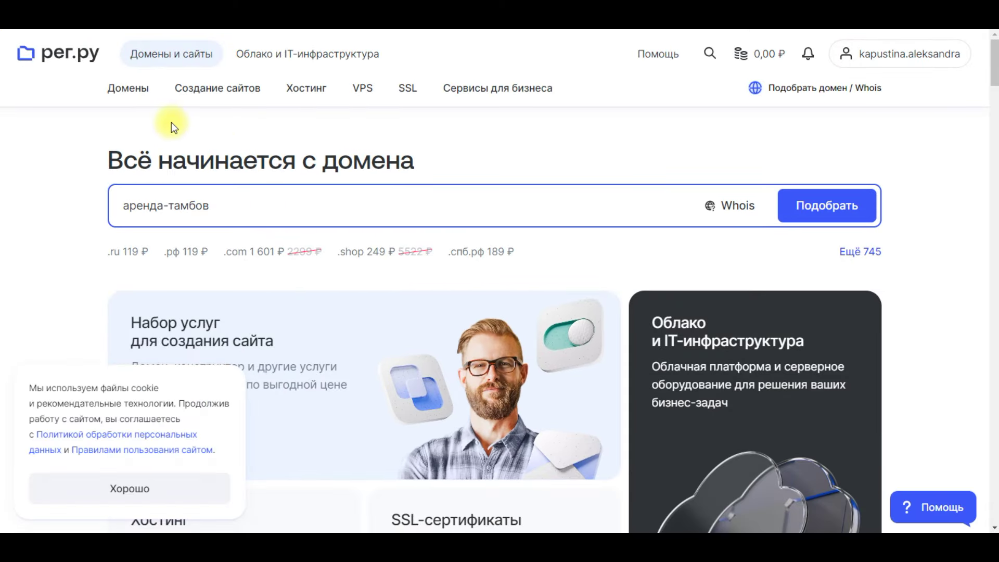
Step: Go to the account's personal cabinet and open the DNS servers and zone management page of the domain zmsk-uc.ru
left_click(132, 89)
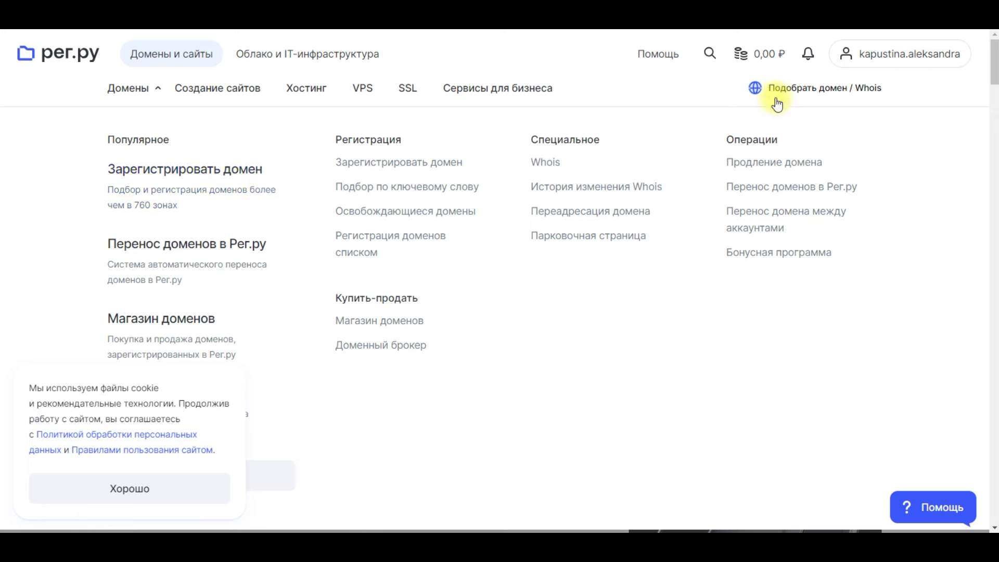
mouse_move(875, 54)
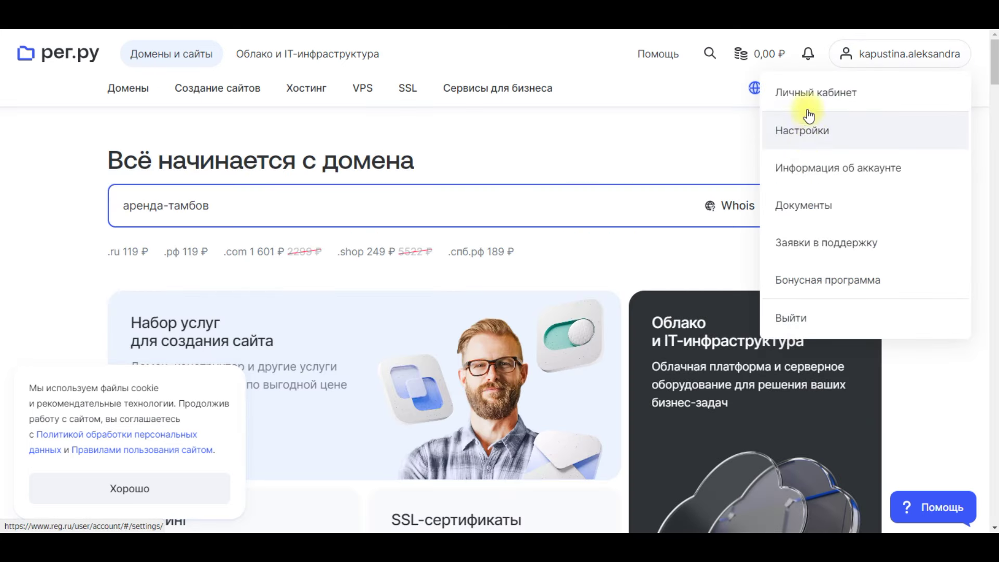
left_click(806, 95)
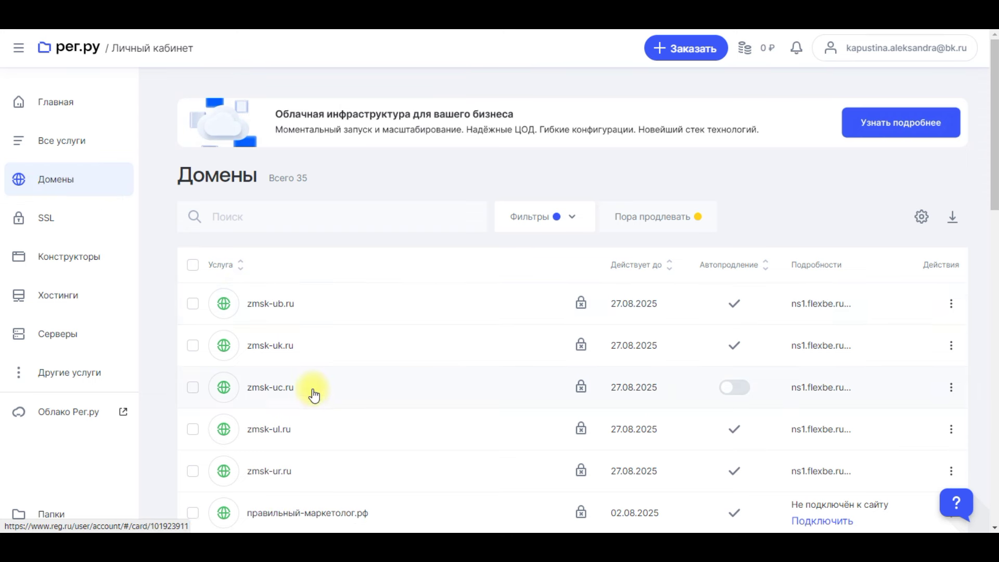
left_click(286, 387)
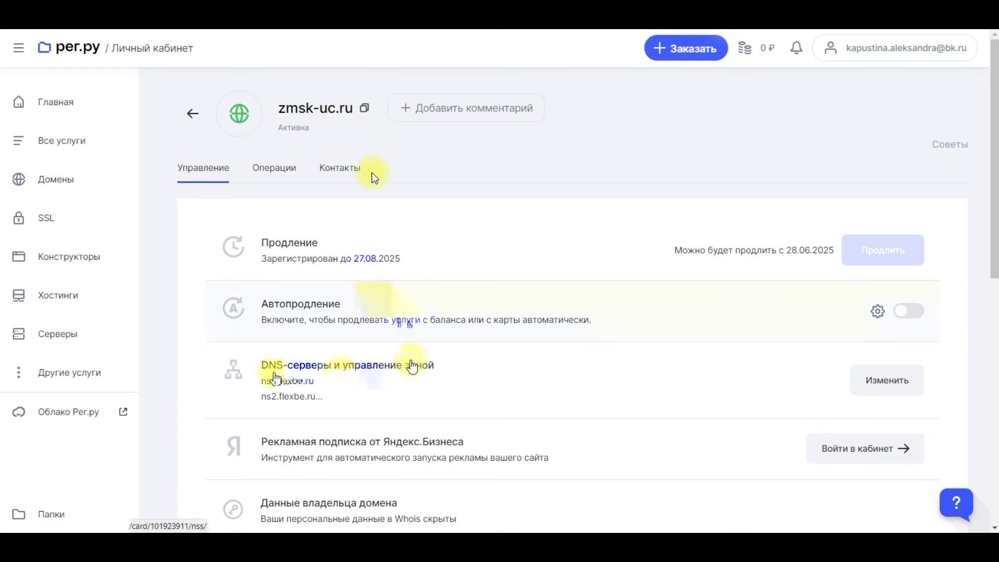
left_click(871, 388)
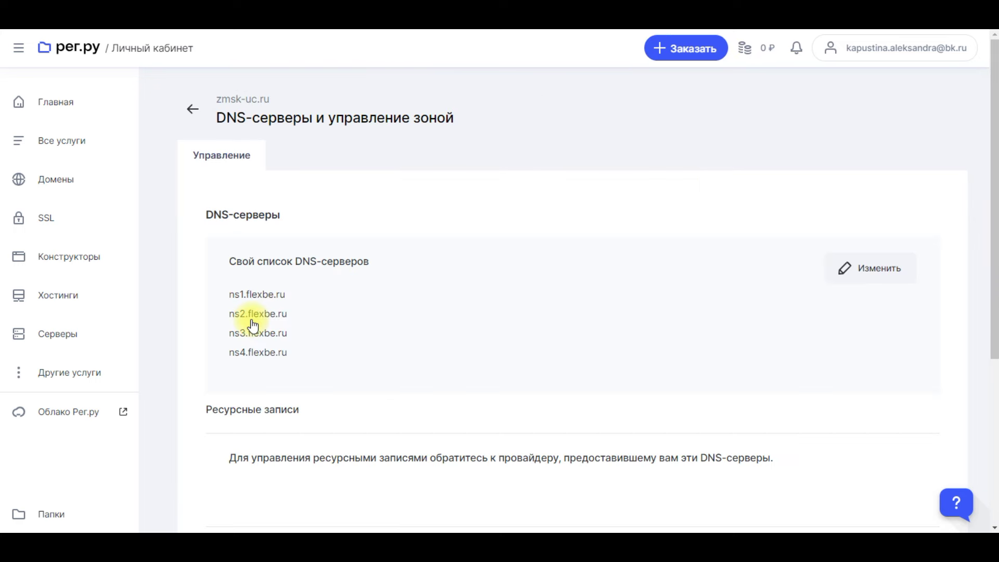
left_click_drag(231, 295, 296, 349)
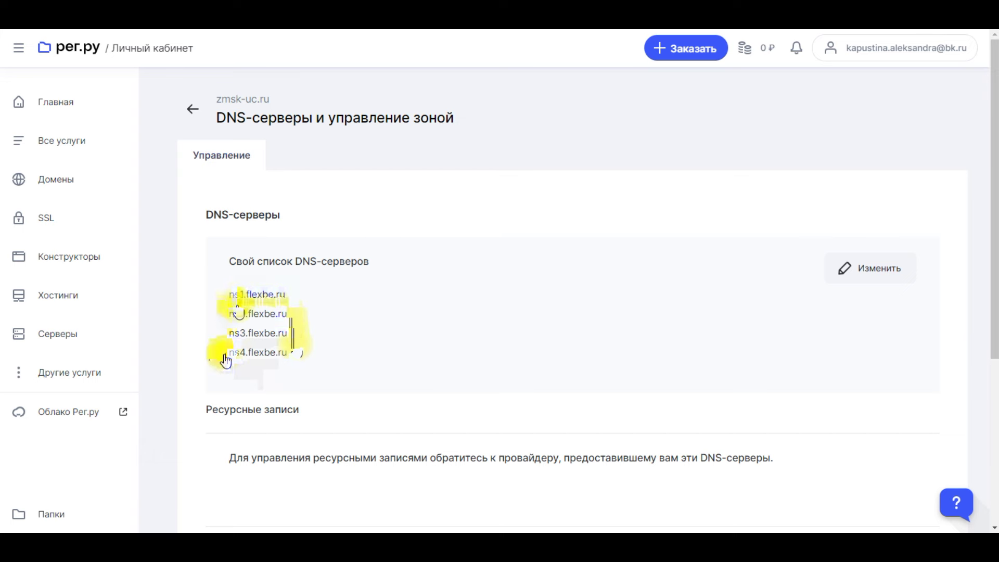
Step: Change the domain's DNS servers to a custom list and enter ns1.flexbe.ru as the first server
left_click(879, 269)
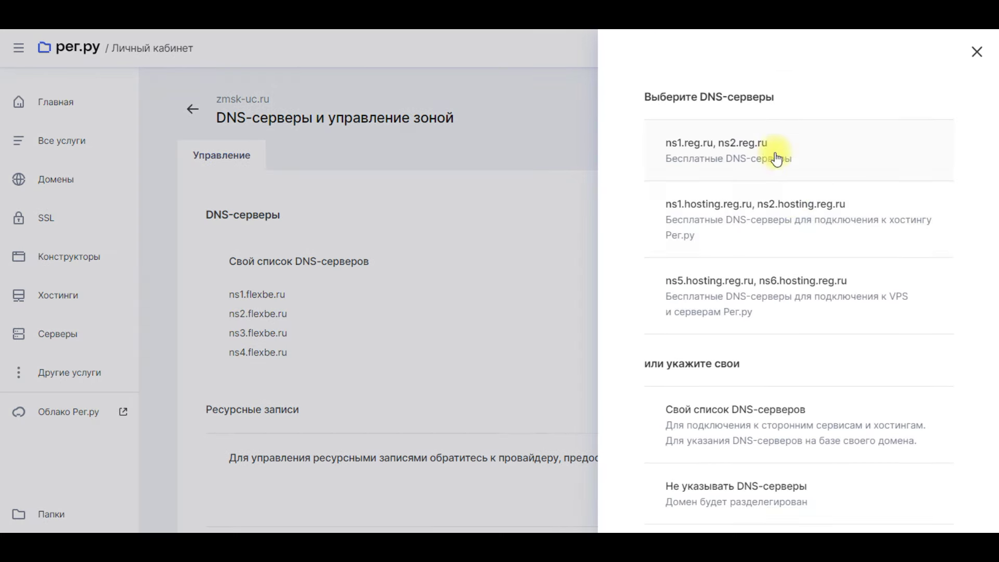
left_click(977, 52)
left_click(875, 277)
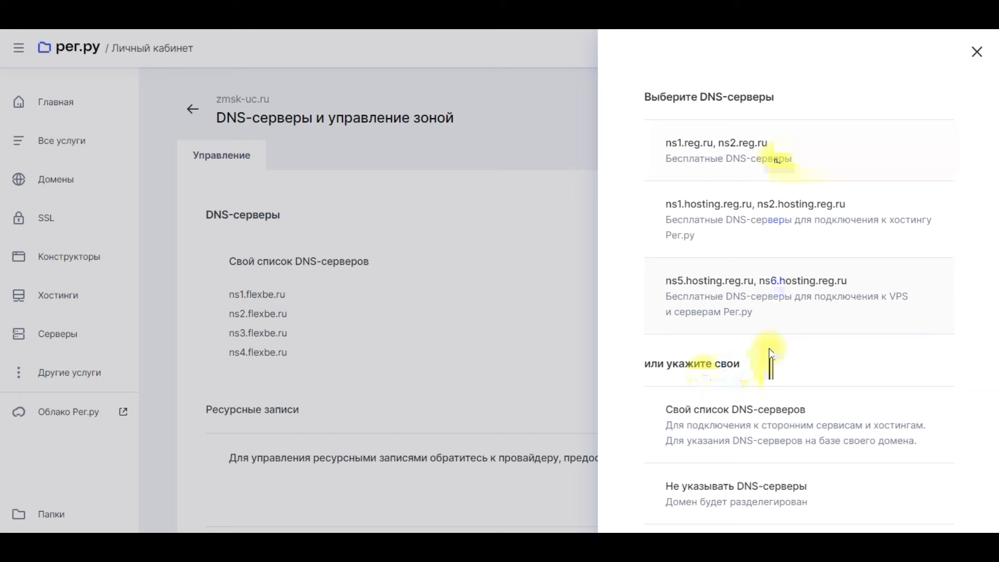
left_click(742, 413)
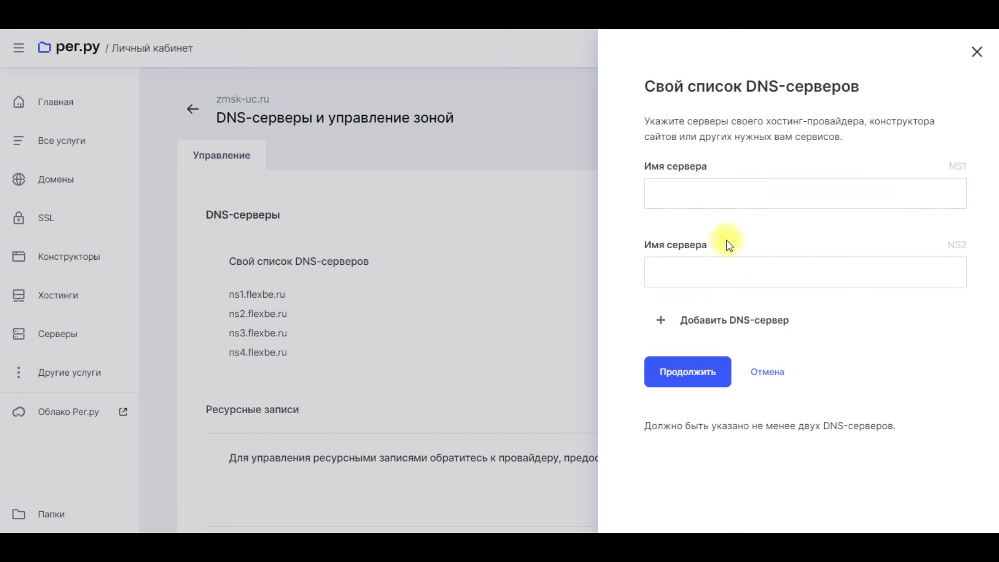
left_click(688, 194)
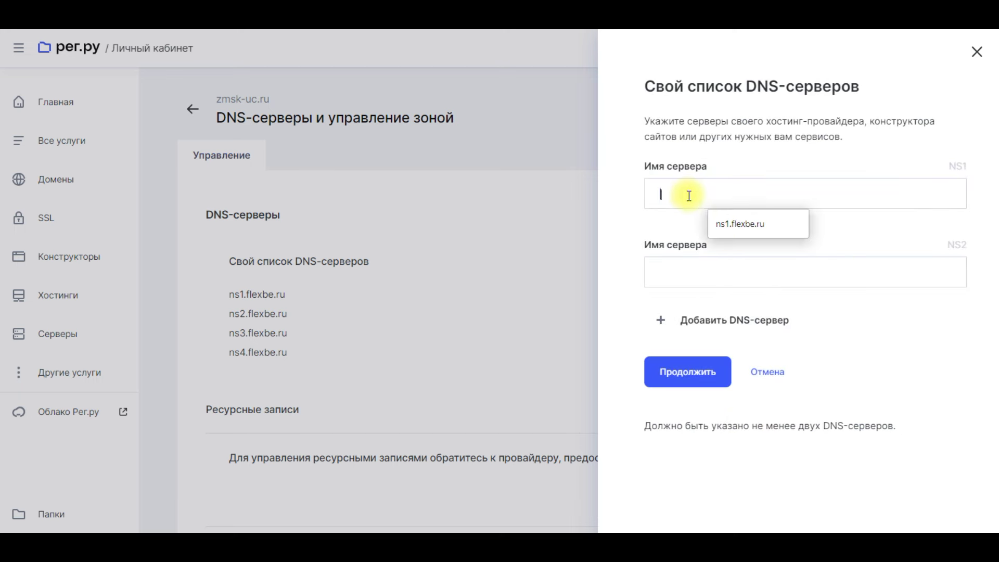
left_click(721, 230)
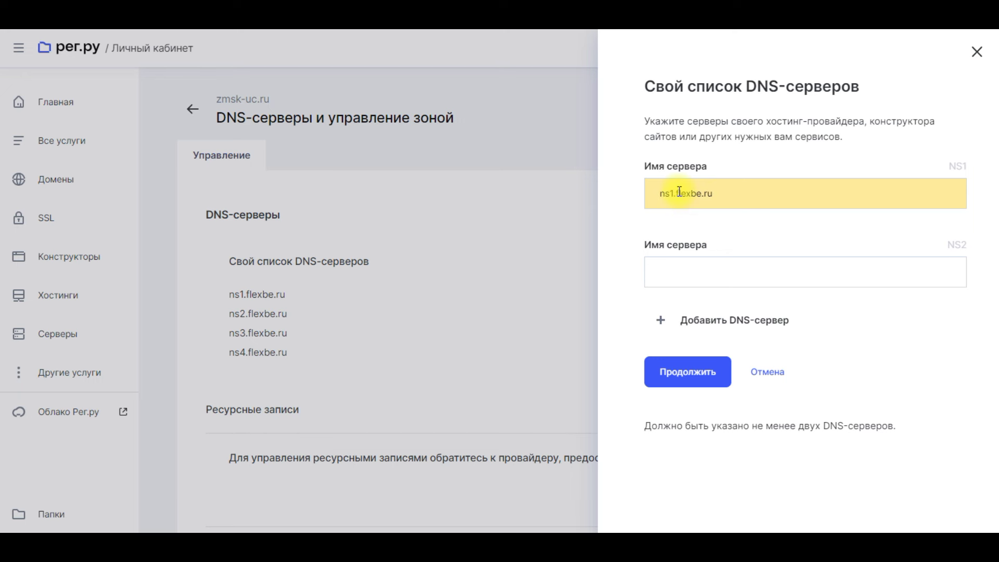
left_click_drag(658, 193, 725, 198)
Step: Fill in ns2.flexbe.ru as the second server and add ns3.flexbe.ru and ns4.flexbe.ru as further DNS servers
left_click(691, 277)
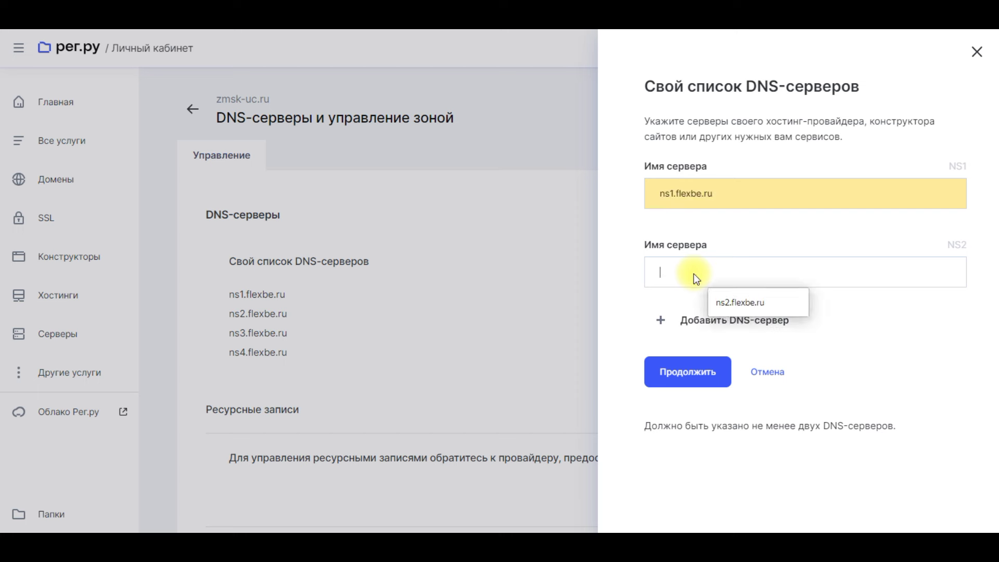
left_click(723, 306)
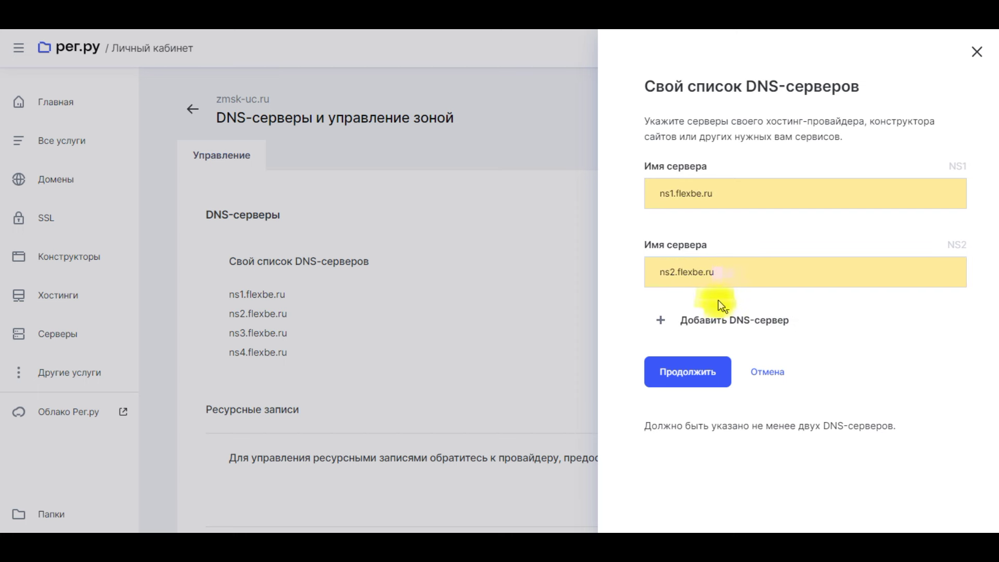
left_click(721, 318)
left_click(741, 385)
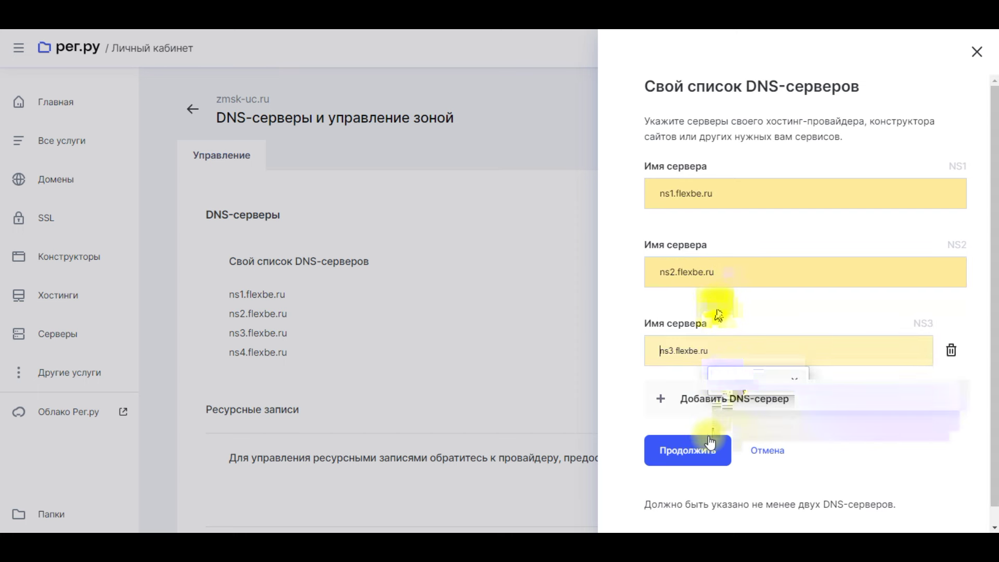
left_click(718, 399)
scroll(715, 405, "down", 2)
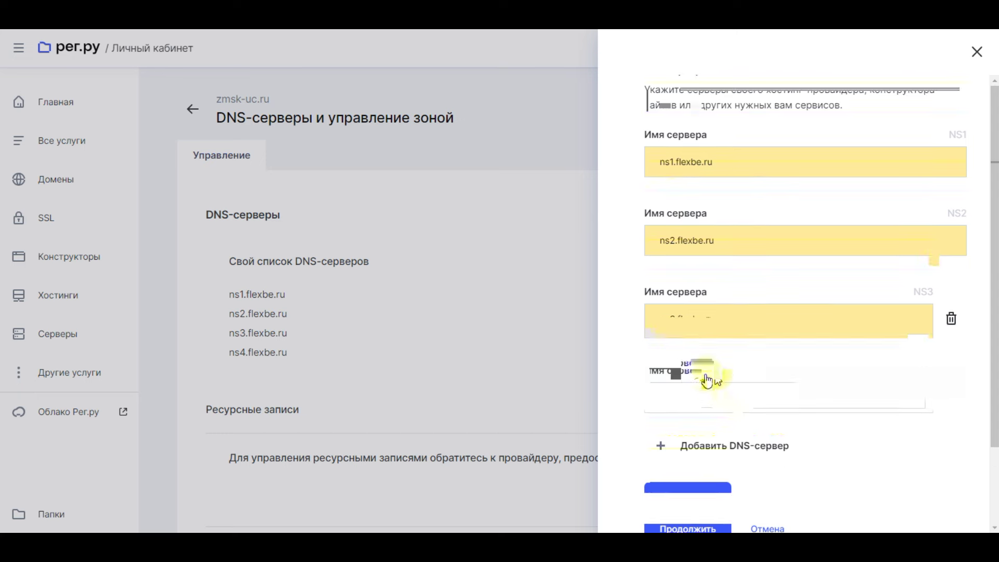
left_click(720, 333)
left_click(757, 364)
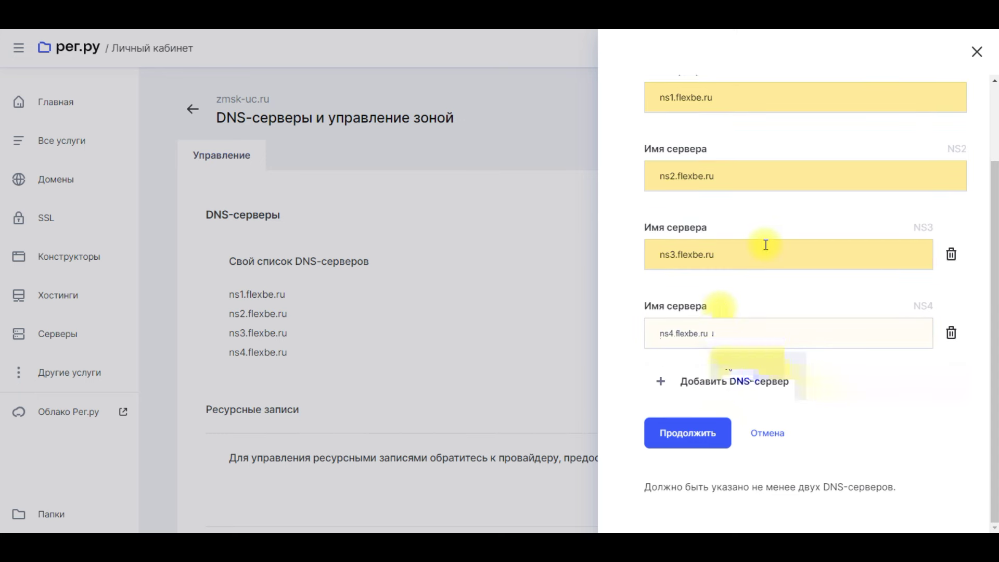
Step: Submit the custom DNS server list, confirm the change and close the confirmation
left_click(736, 381)
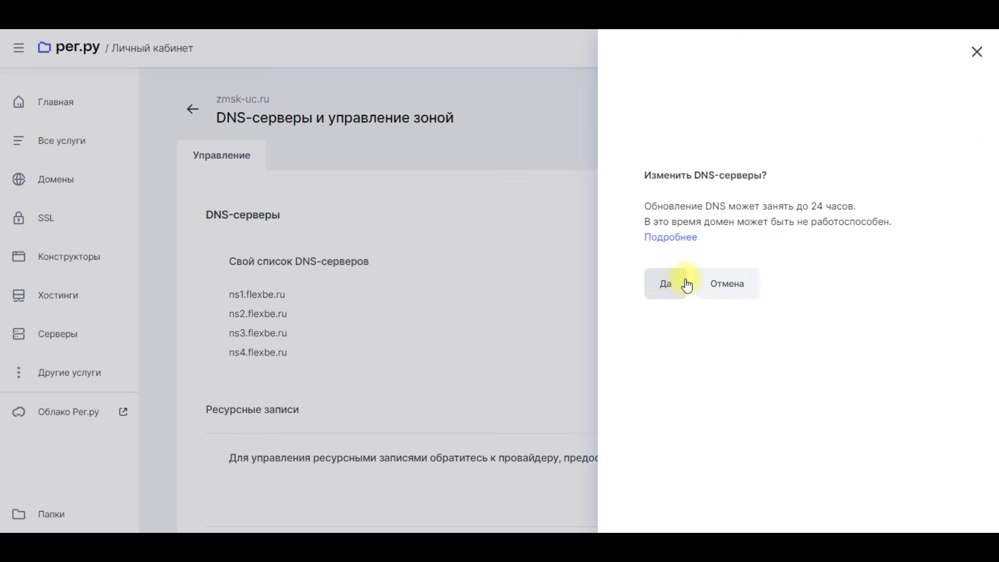
left_click(672, 285)
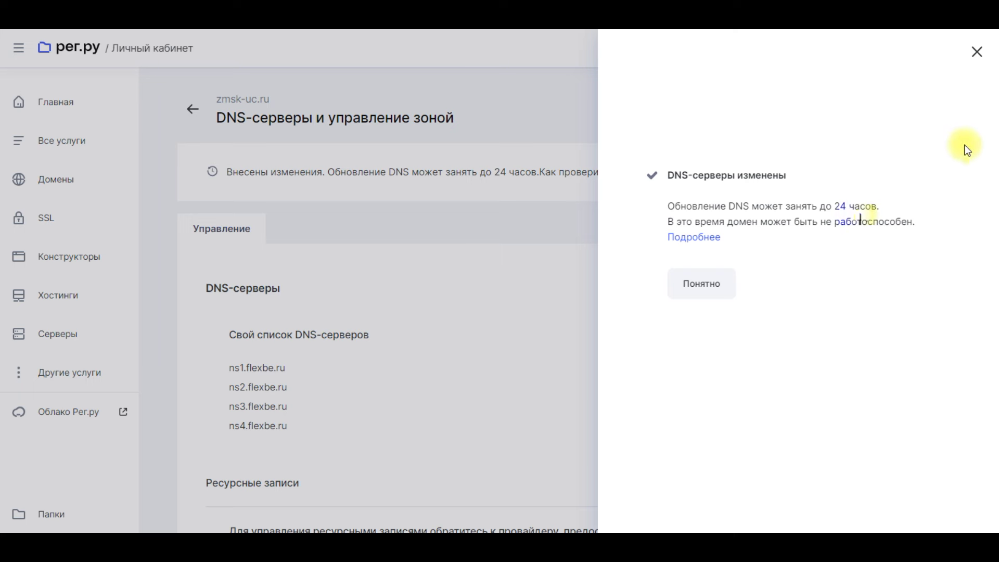
left_click(976, 51)
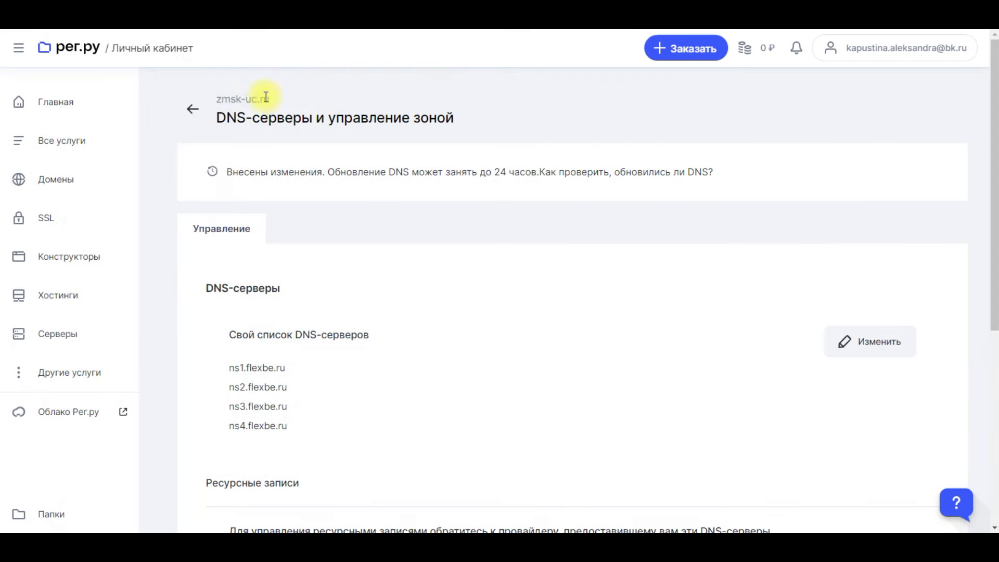
Step: Copy the domain name zmsk-uc.ru and switch to the Flexbe site editor
left_click_drag(269, 98, 215, 99)
left_click(262, 80)
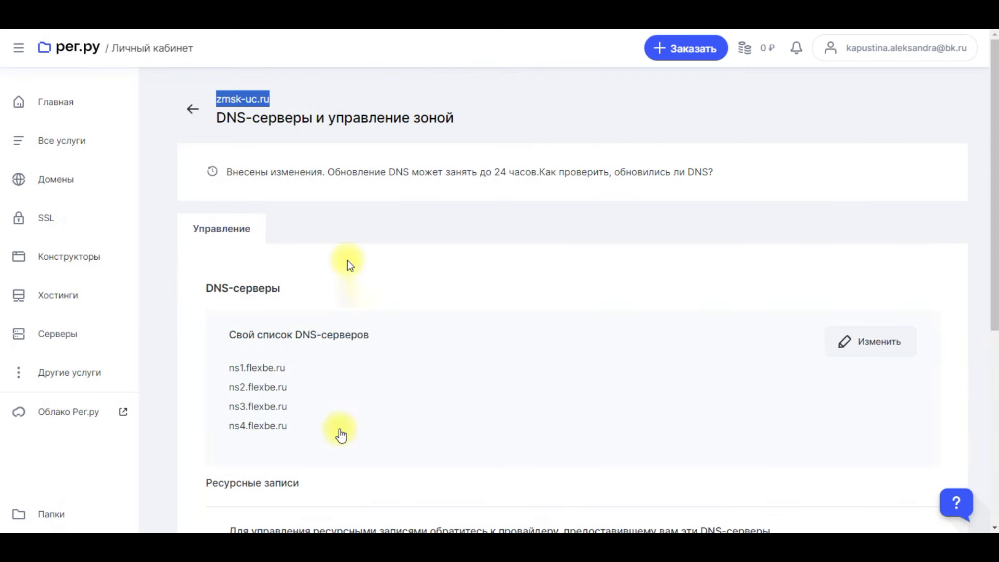
mouse_move(270, 512)
left_click(269, 510)
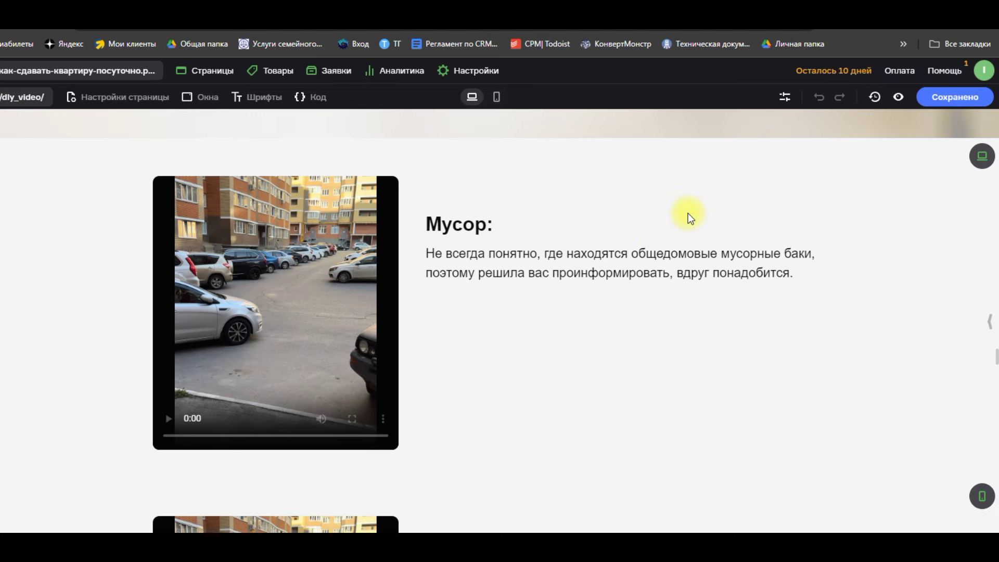
scroll(682, 225, "up", 10)
scroll(682, 224, "down", 10)
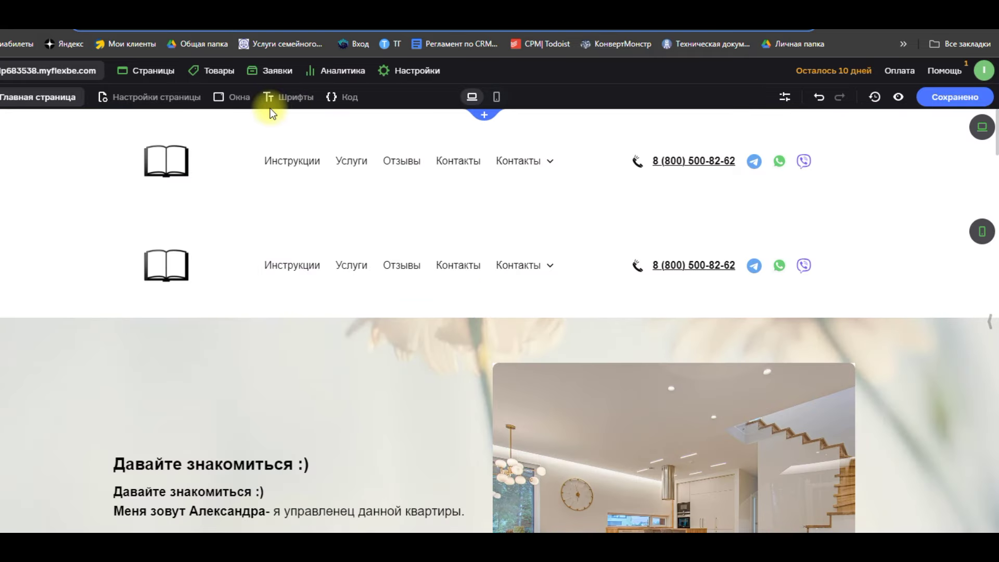
Step: Add the domain zmsk-uc.ru in the site's domain settings and confirm its transfer to the current site
left_click(414, 77)
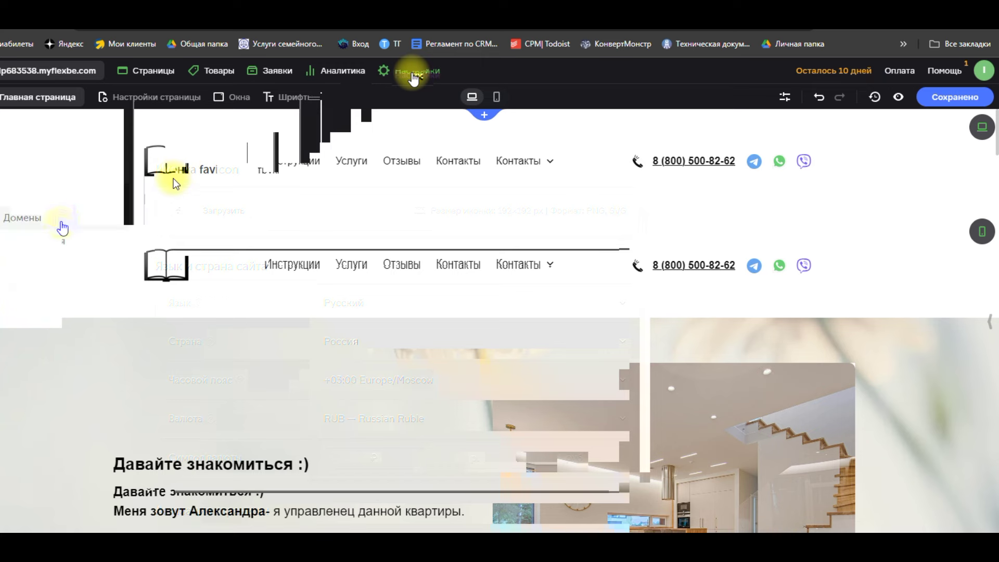
left_click(44, 228)
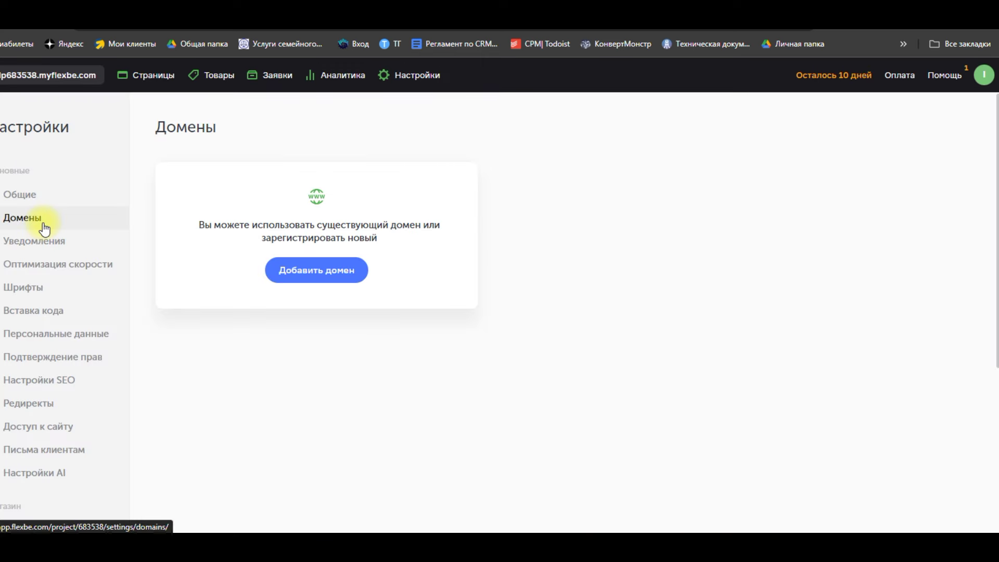
left_click(310, 270)
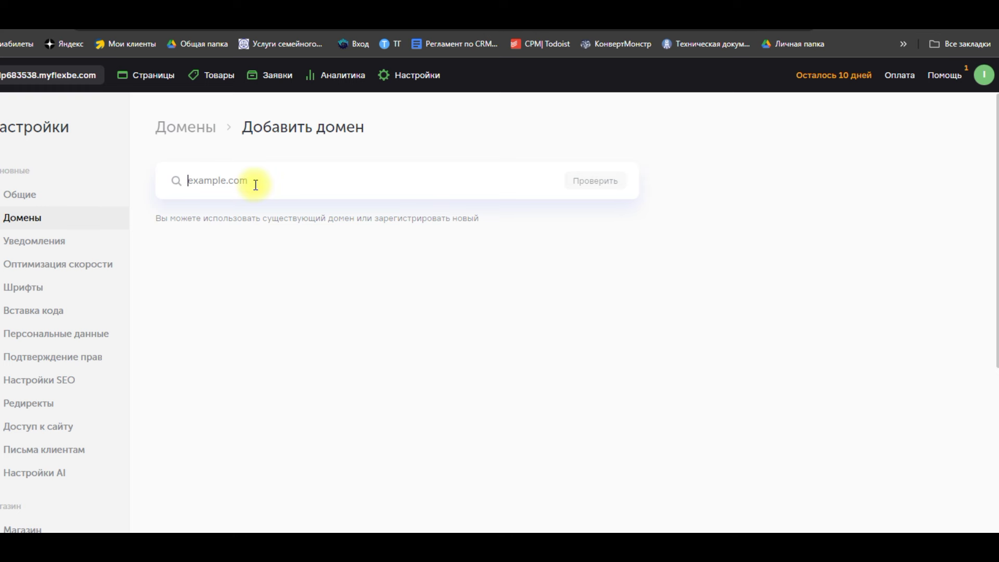
left_click(578, 189)
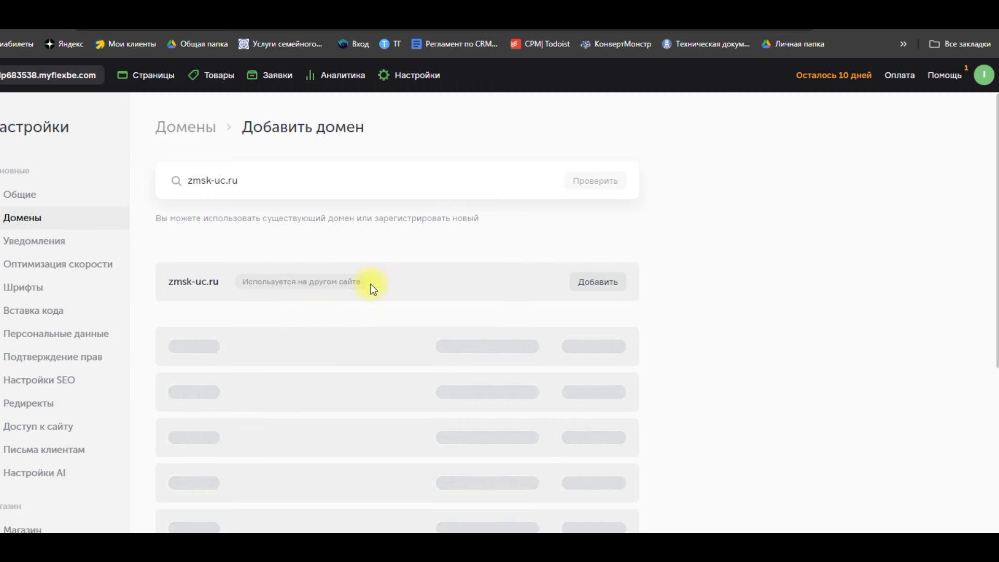
left_click(594, 282)
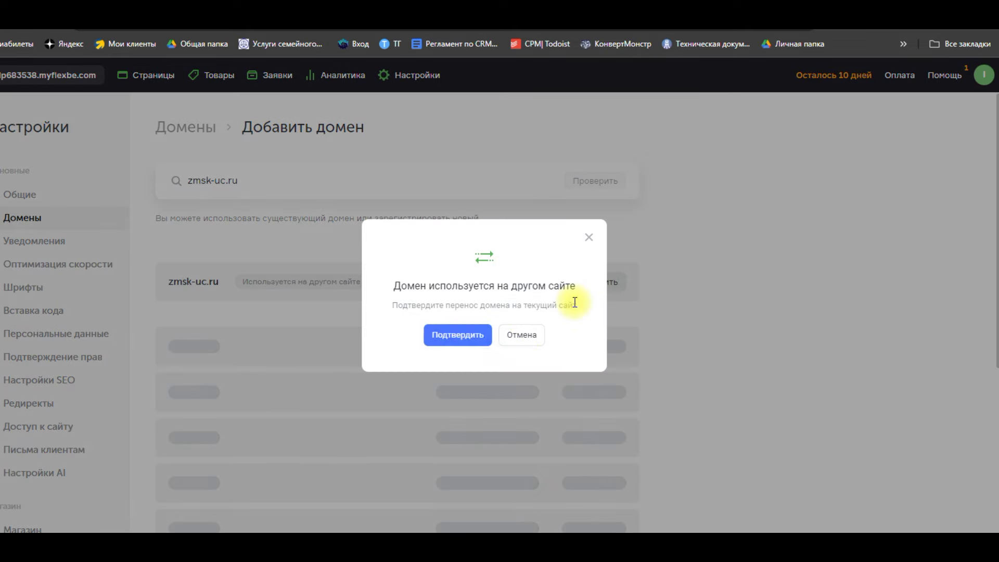
left_click(465, 341)
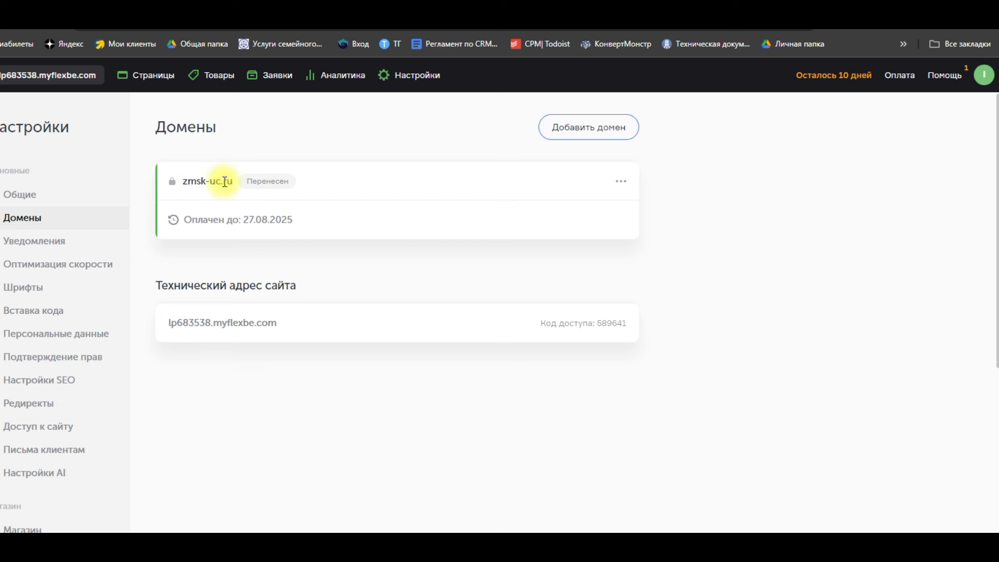
left_click_drag(196, 179, 212, 186)
left_click(621, 182)
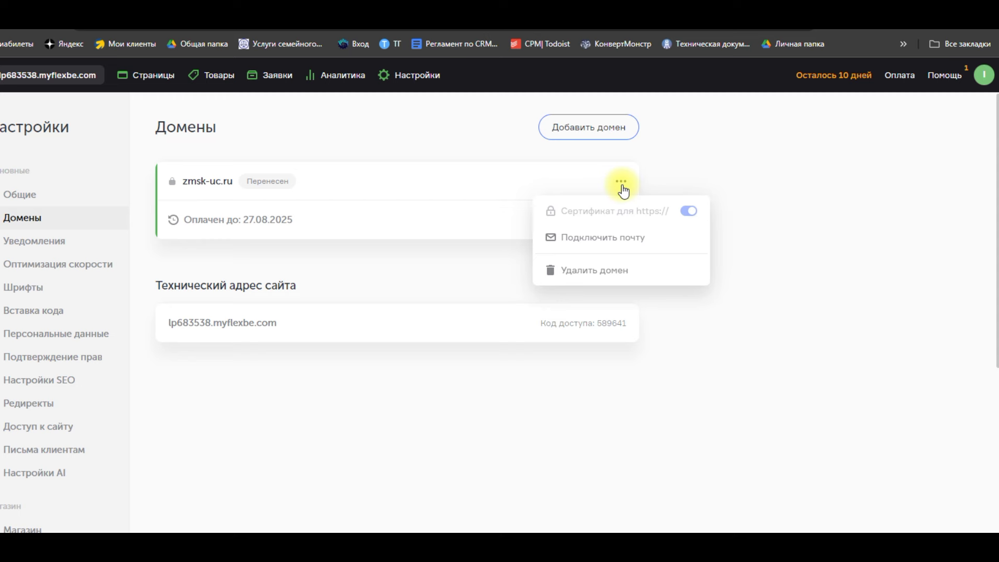
left_click_drag(590, 216, 614, 218)
left_click(679, 212)
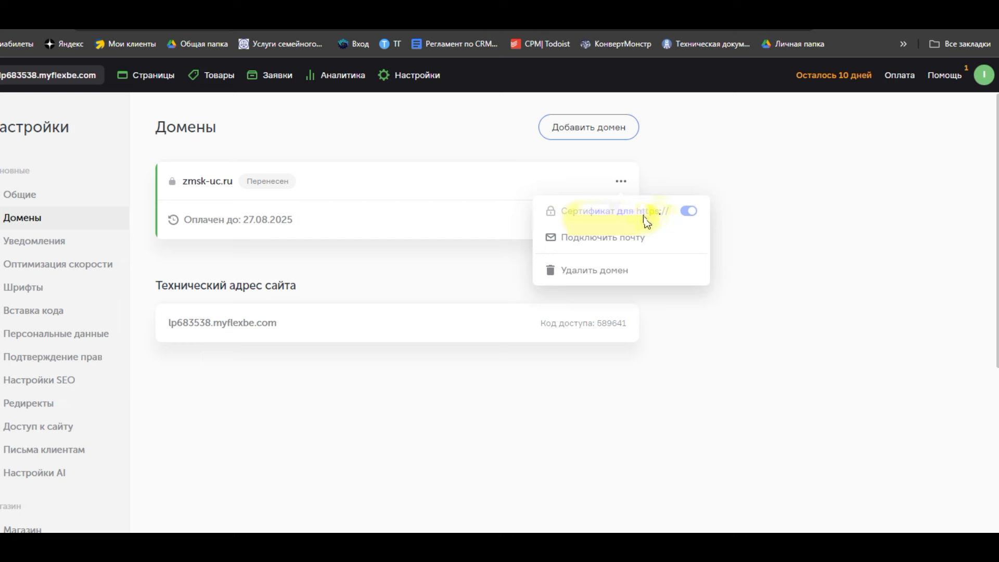
left_click(816, 199)
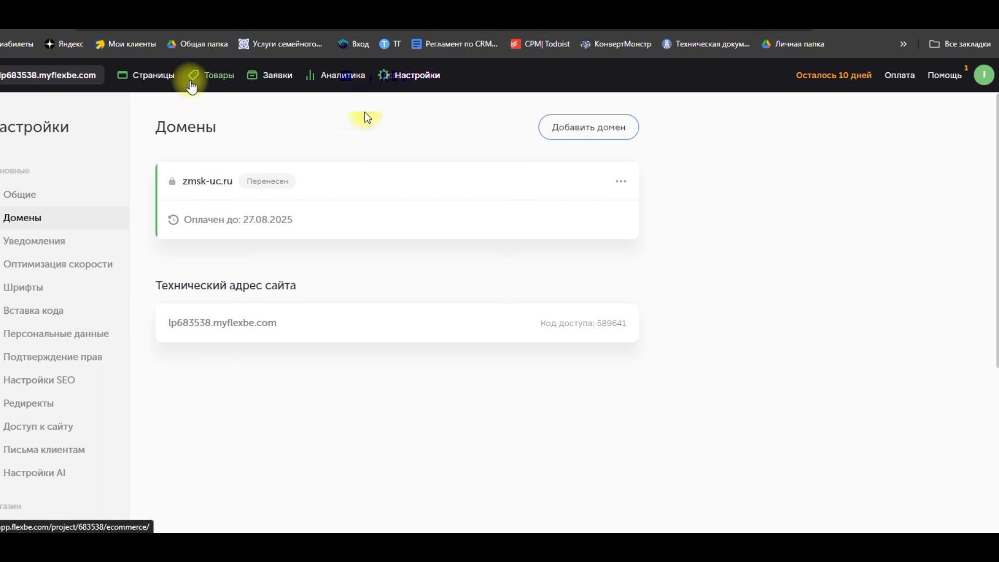
Step: Set the home page's title to "Добрый день. Рады вас приветствовать у нас в гостях.", save the page settings and close them
left_click(169, 84)
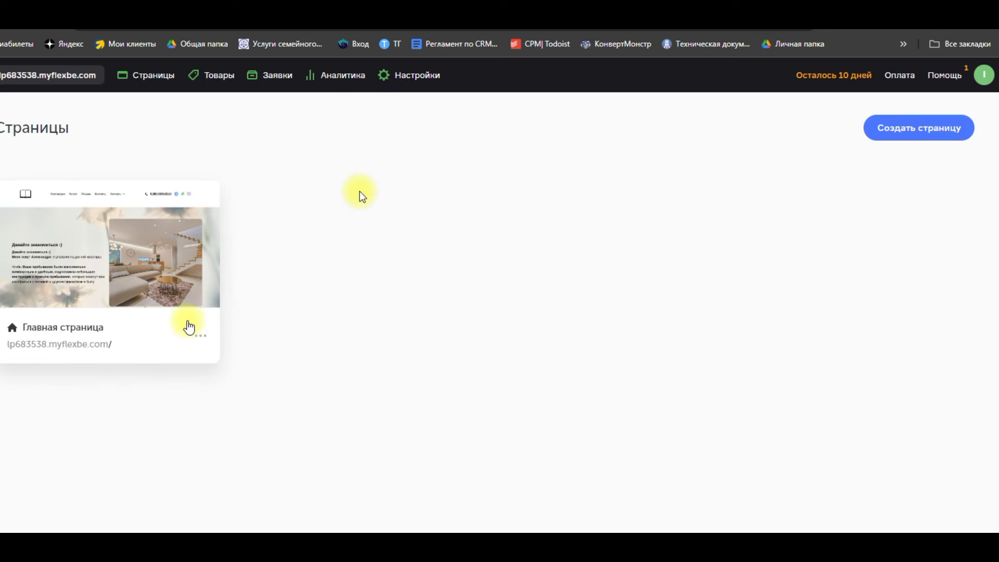
left_click(194, 334)
left_click(207, 367)
left_click_drag(479, 182, 391, 185)
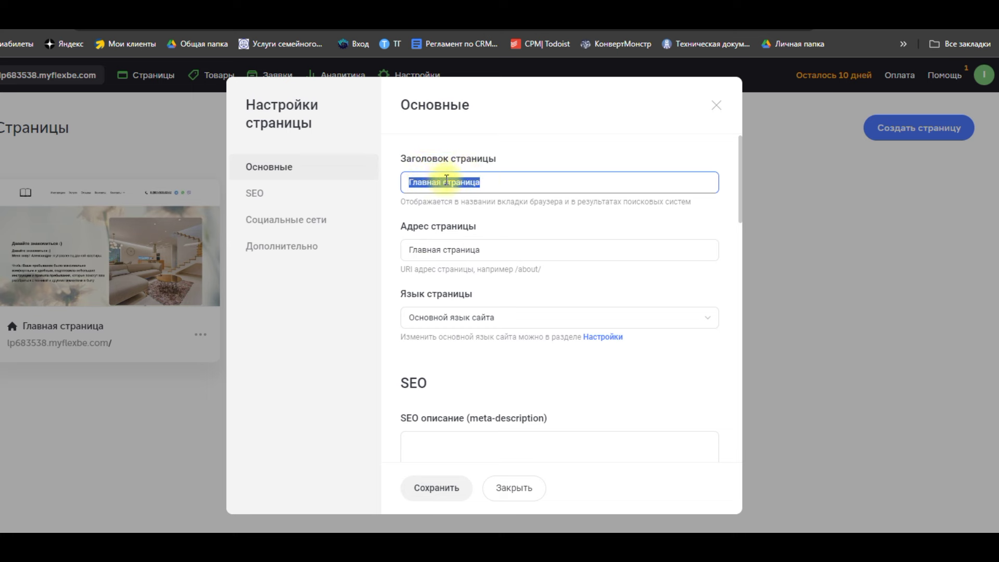
left_click_drag(491, 182, 373, 195)
left_click_drag(479, 156, 383, 195)
type("Добрый день. Рад")
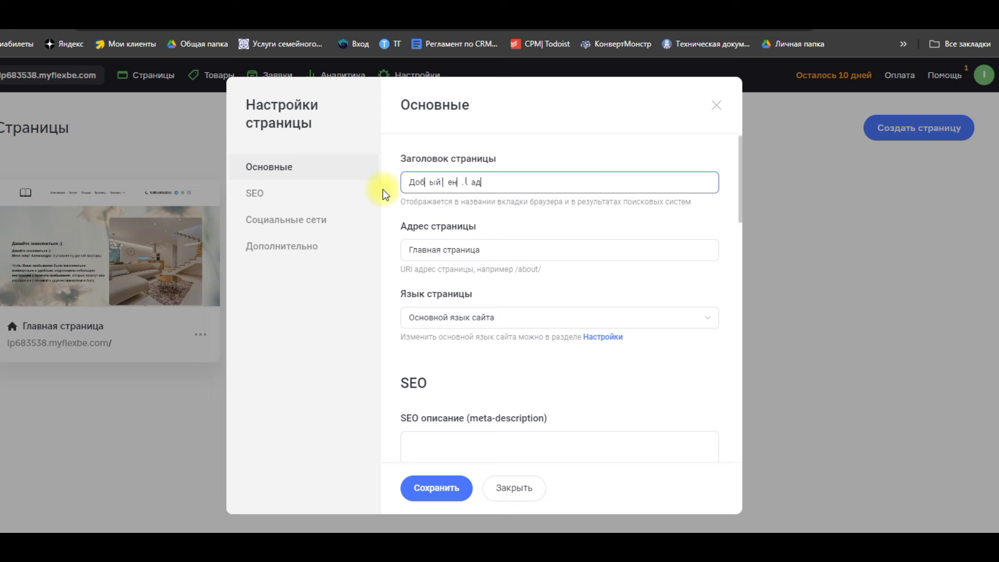
type("ы вас приветствовать у нас в гостях.")
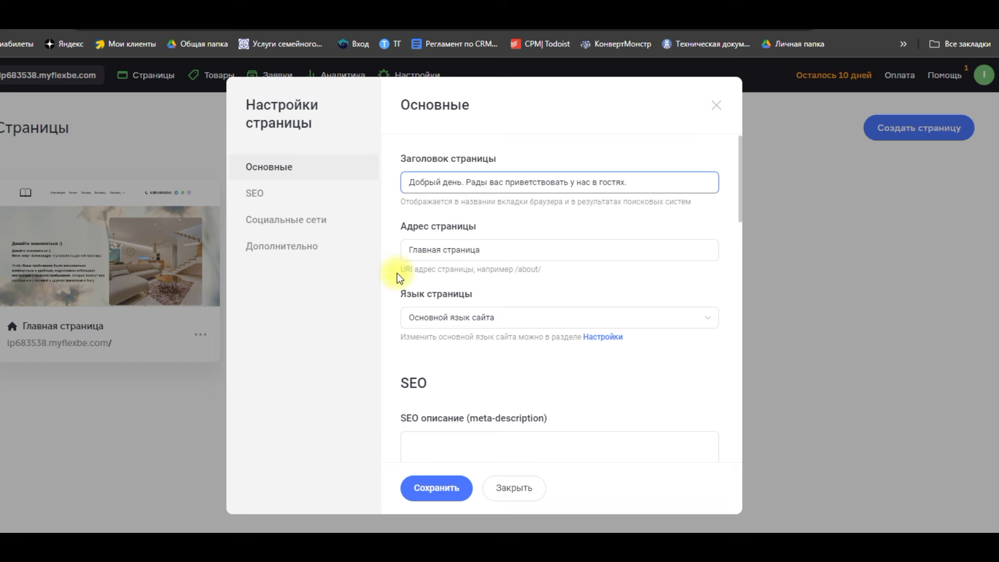
left_click(440, 489)
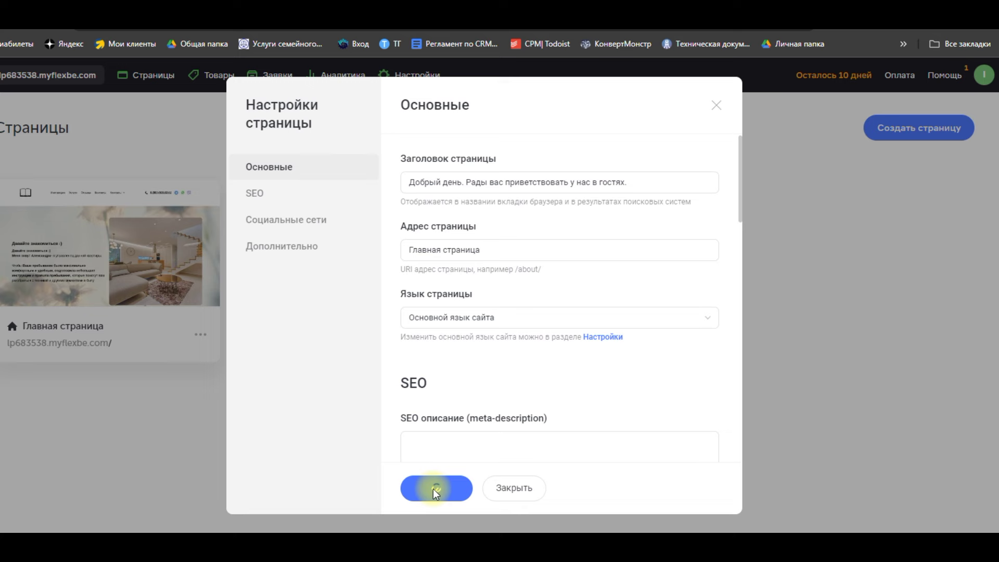
left_click(716, 105)
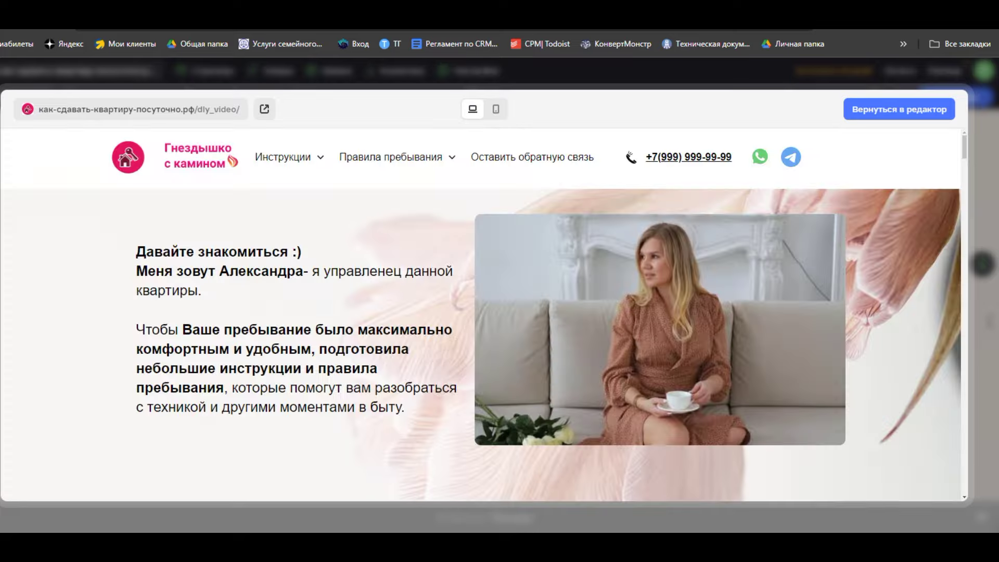
Step: Look through the guest instruction sections in the desktop preview of the sample dly_video page
scroll(766, 334, "down", 10)
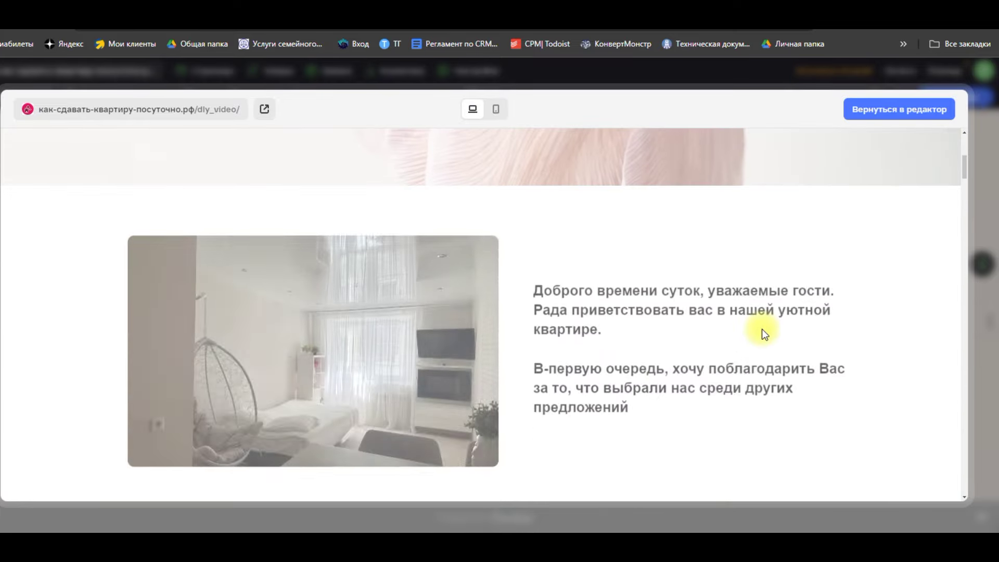
scroll(763, 325, "down", 10)
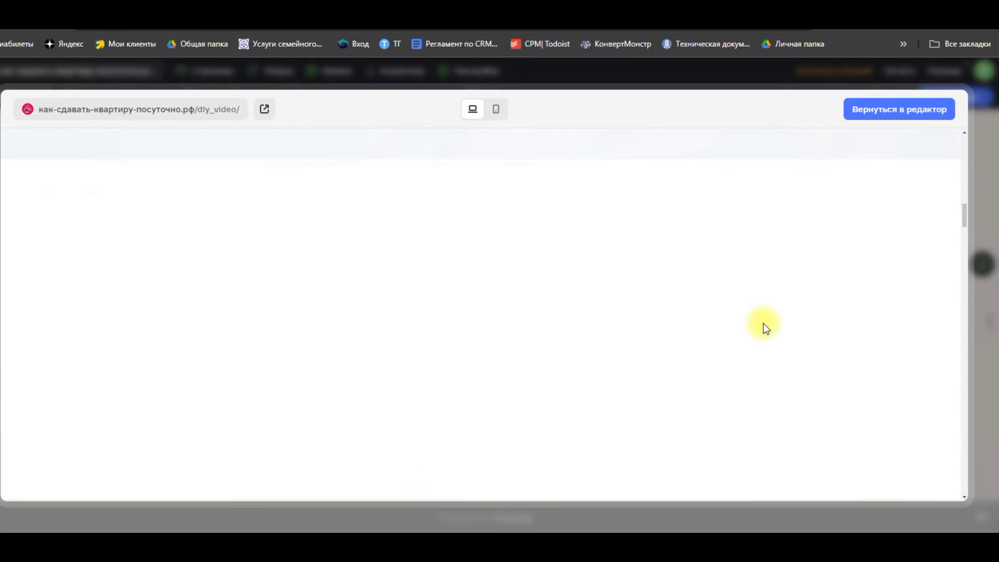
scroll(763, 321, "down", 10)
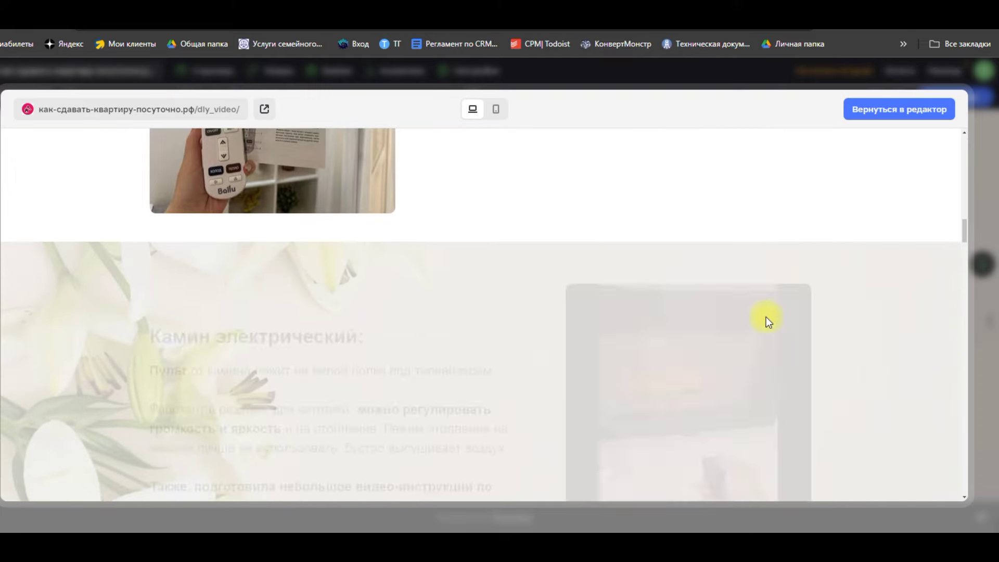
scroll(766, 321, "down", 10)
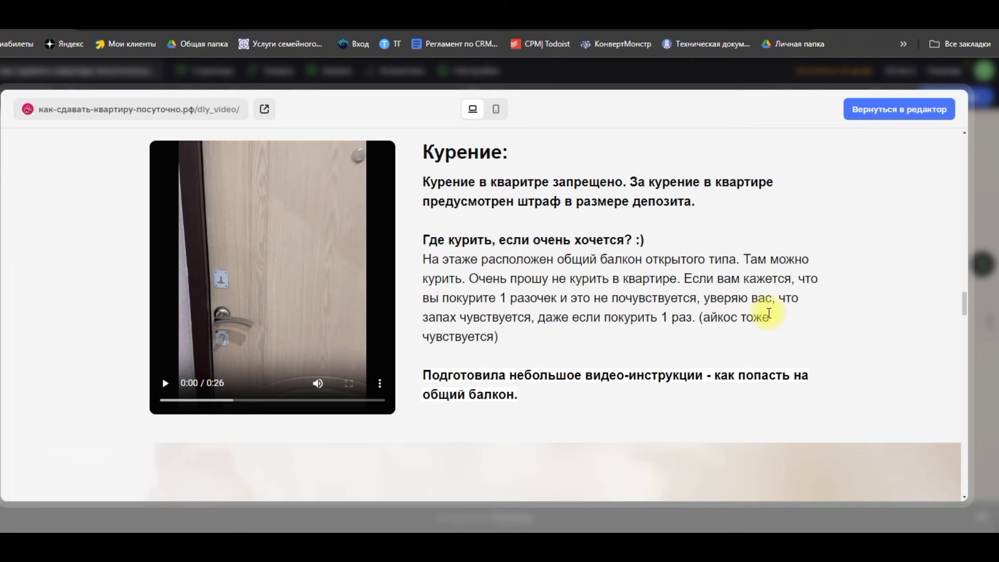
scroll(768, 314, "down", 3)
scroll(769, 312, "down", 10)
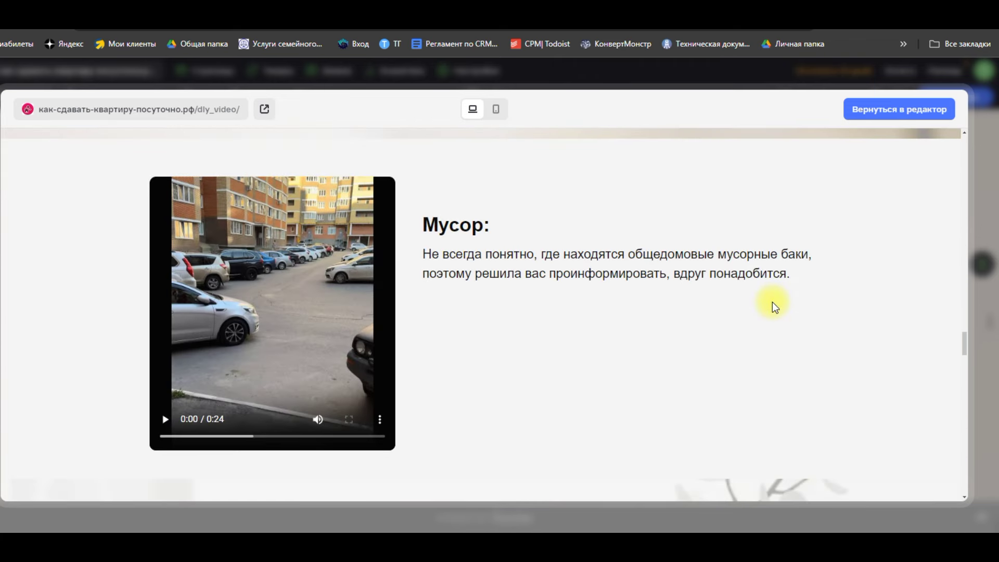
scroll(773, 302, "down", 5)
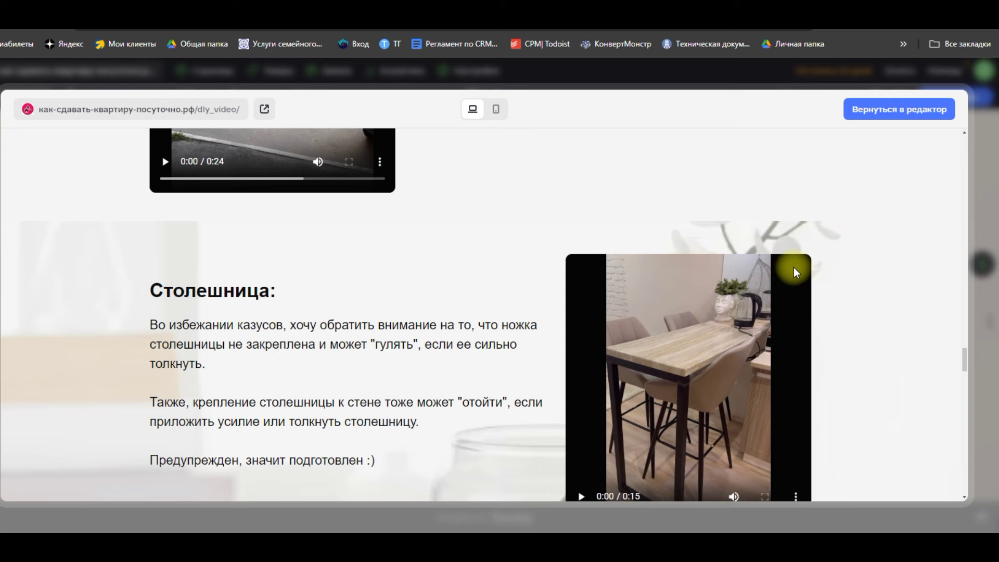
scroll(793, 267, "up", 20)
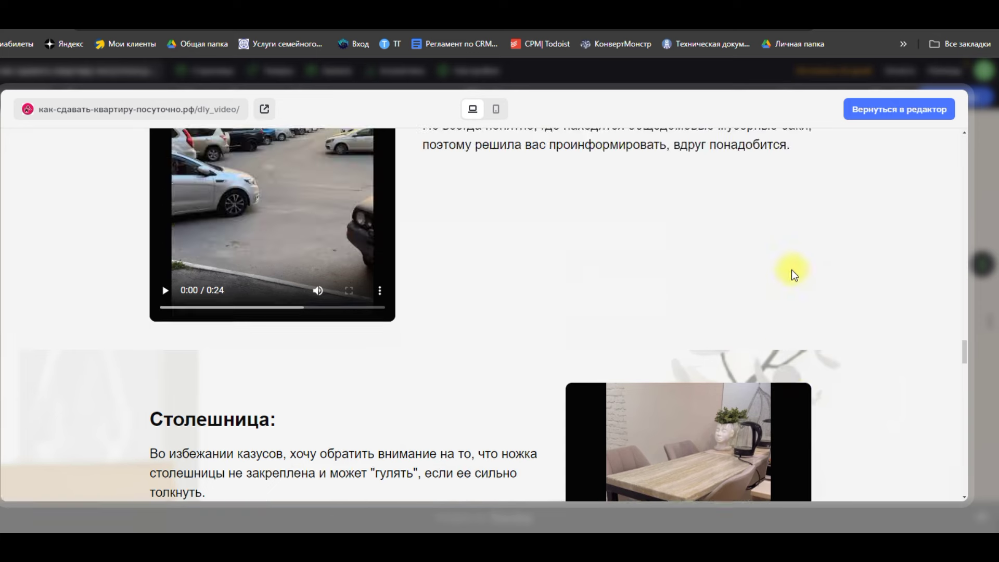
scroll(815, 299, "up", 20)
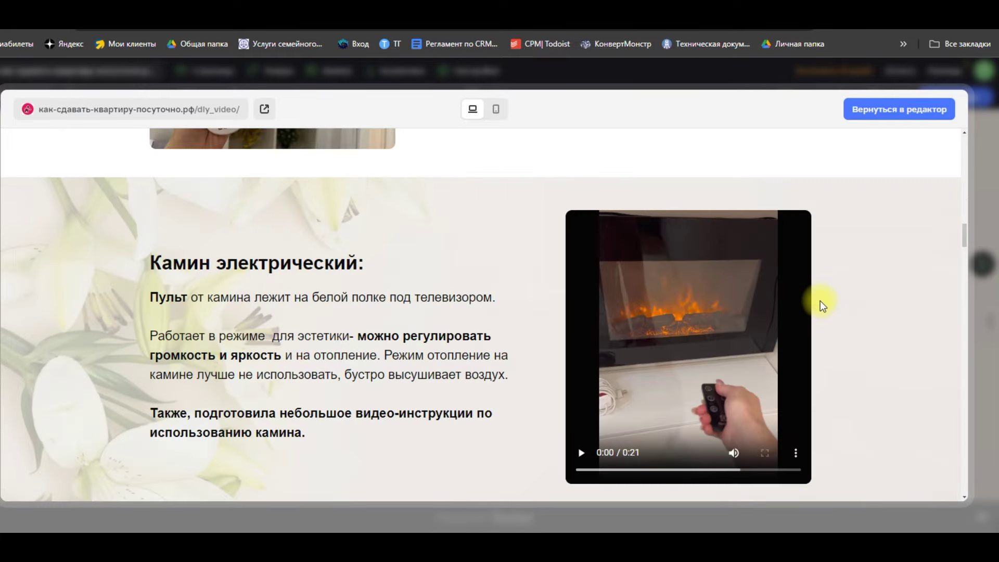